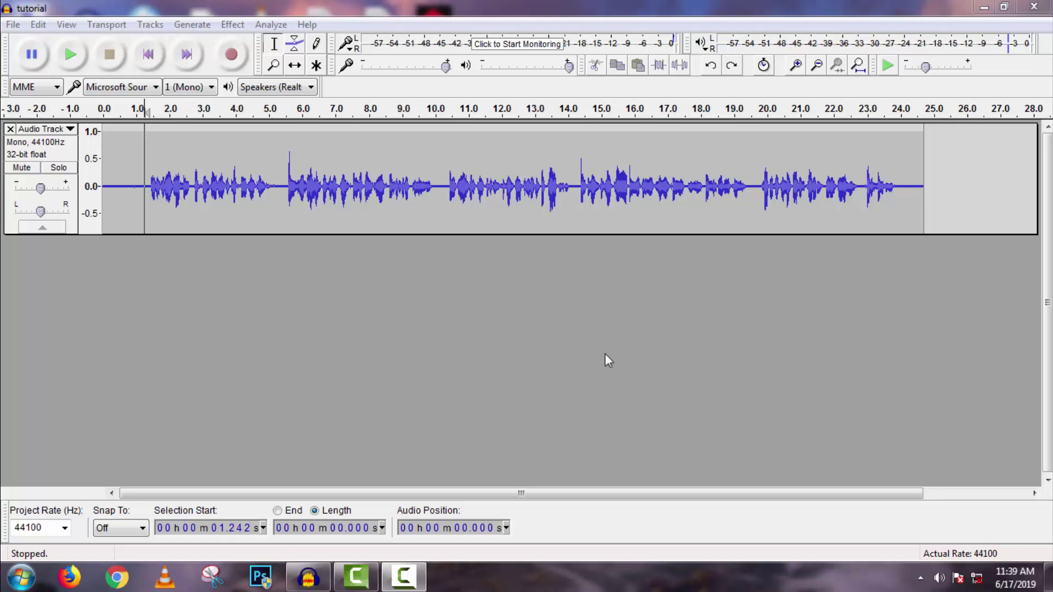
- Play the recording, zoom in twice, then select and play back the silent lead-in
click(71, 55)
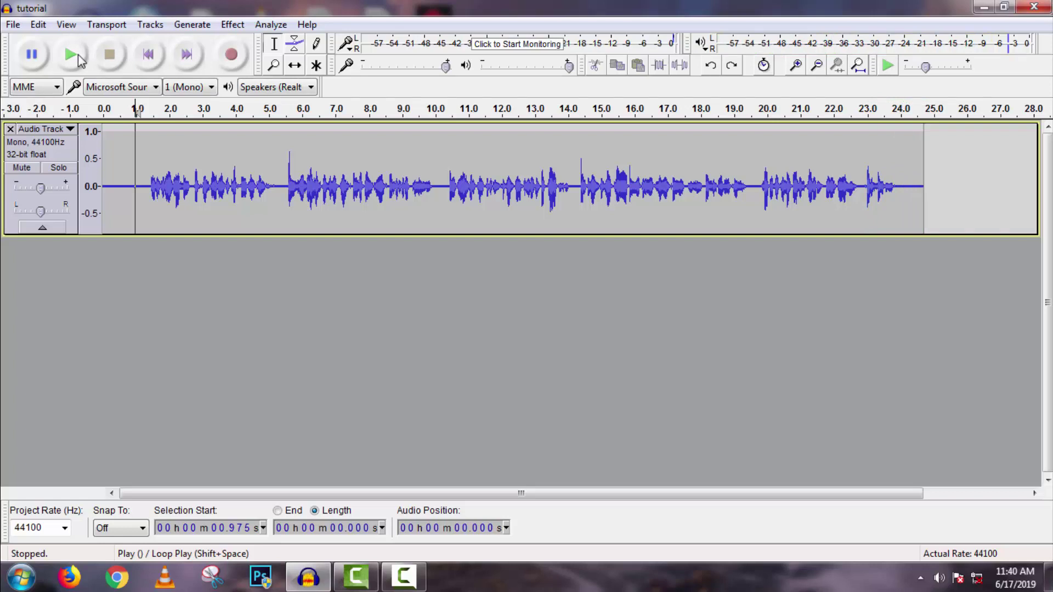
click(797, 66)
click(797, 66)
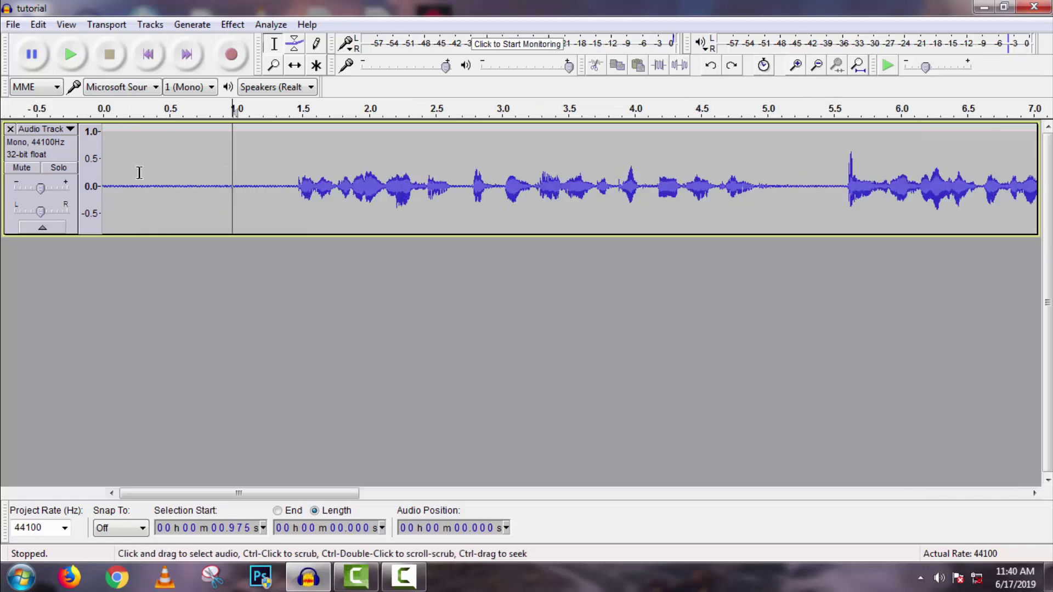
drag(112, 170, 268, 170)
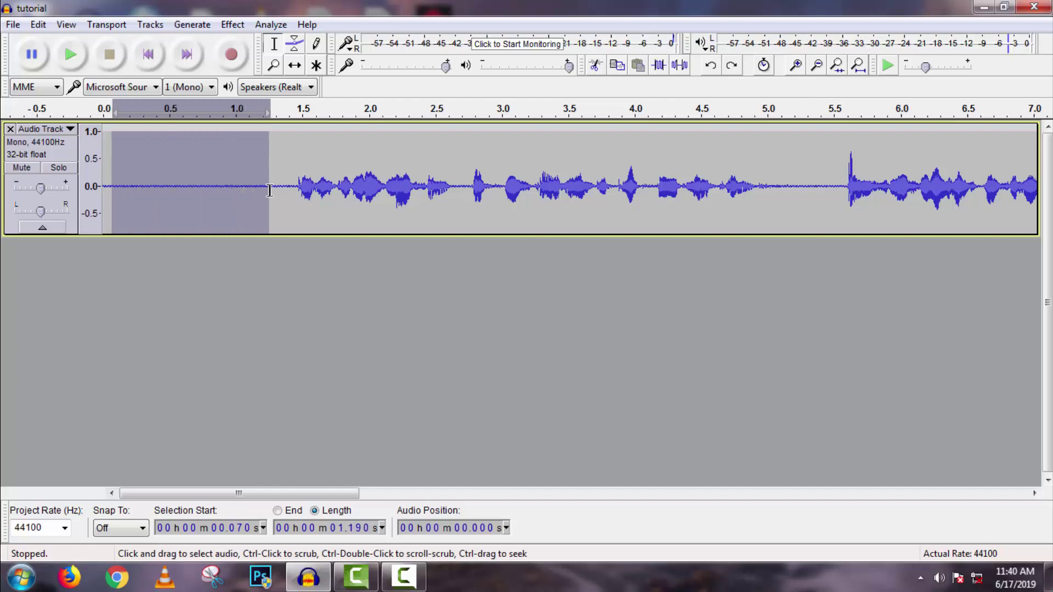
click(67, 53)
- Reselect a tighter noise-only stretch at the very start of the track
click(114, 184)
drag(113, 179, 220, 171)
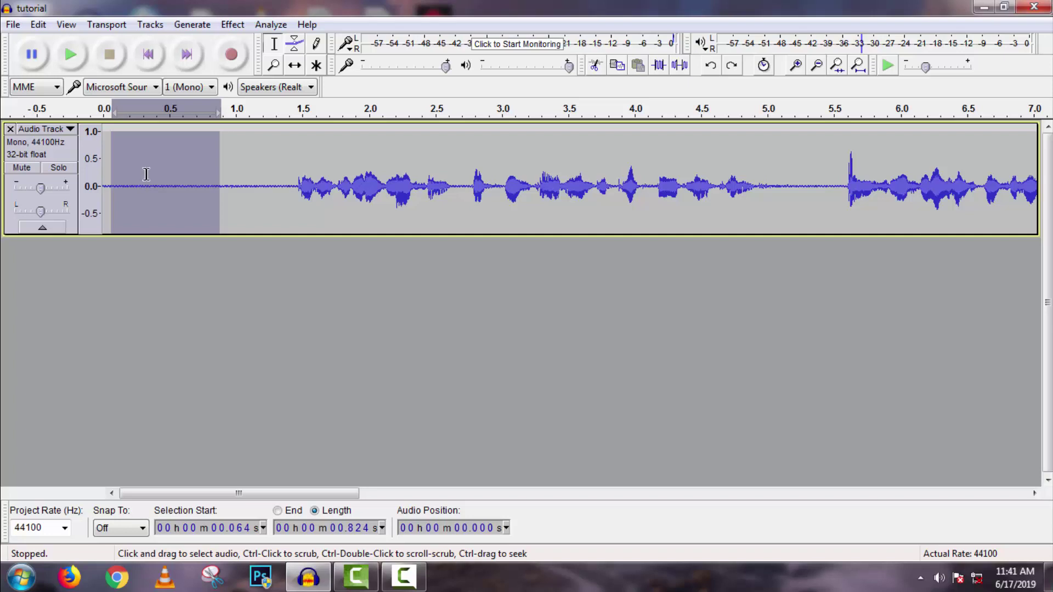
click(233, 24)
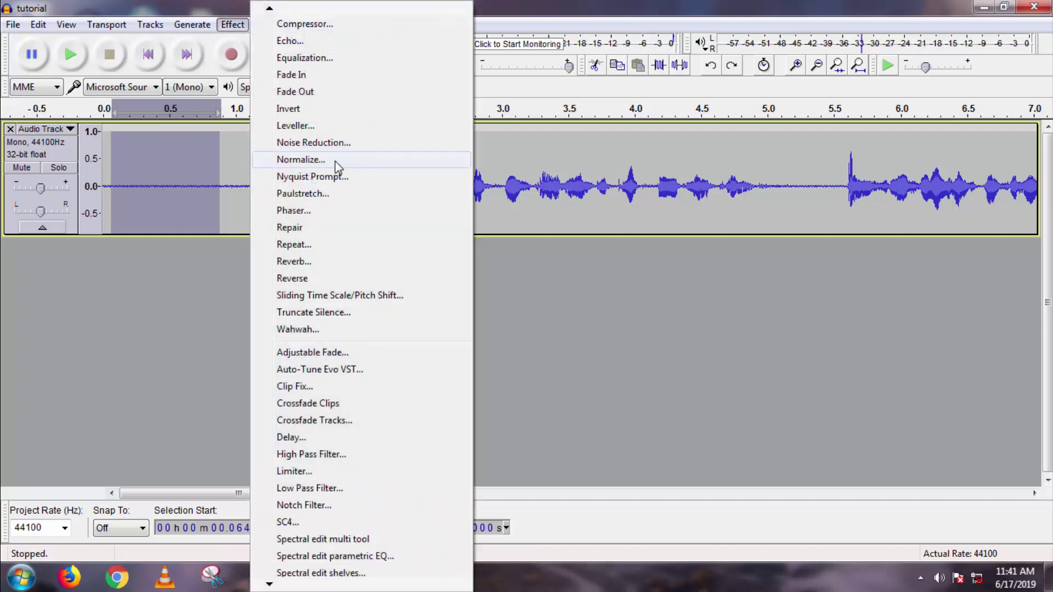
- Capture a Noise Reduction noise profile from the selected opening silence
mouse_move(268, 10)
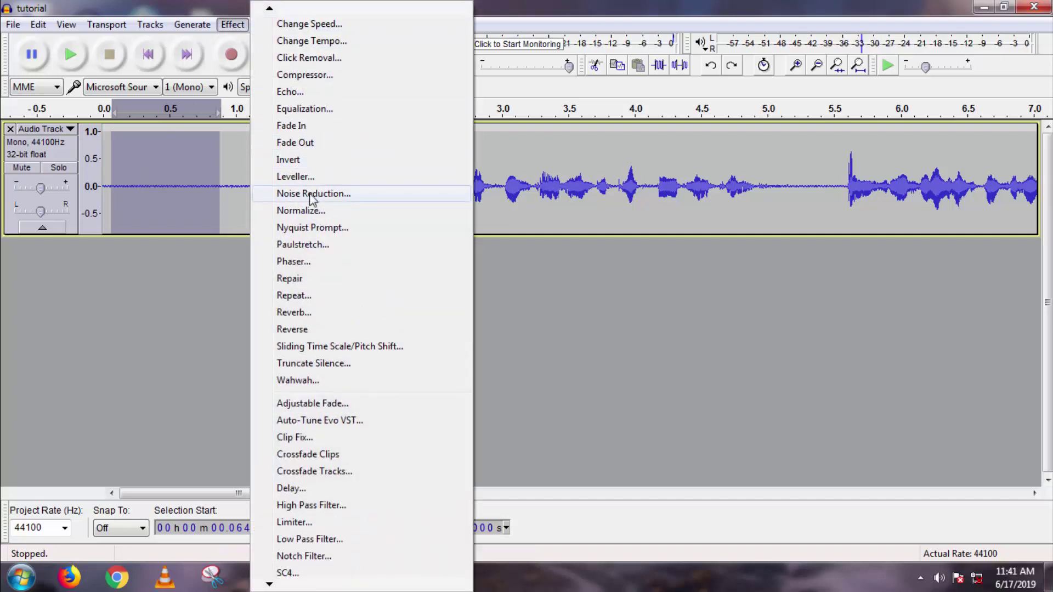
click(313, 194)
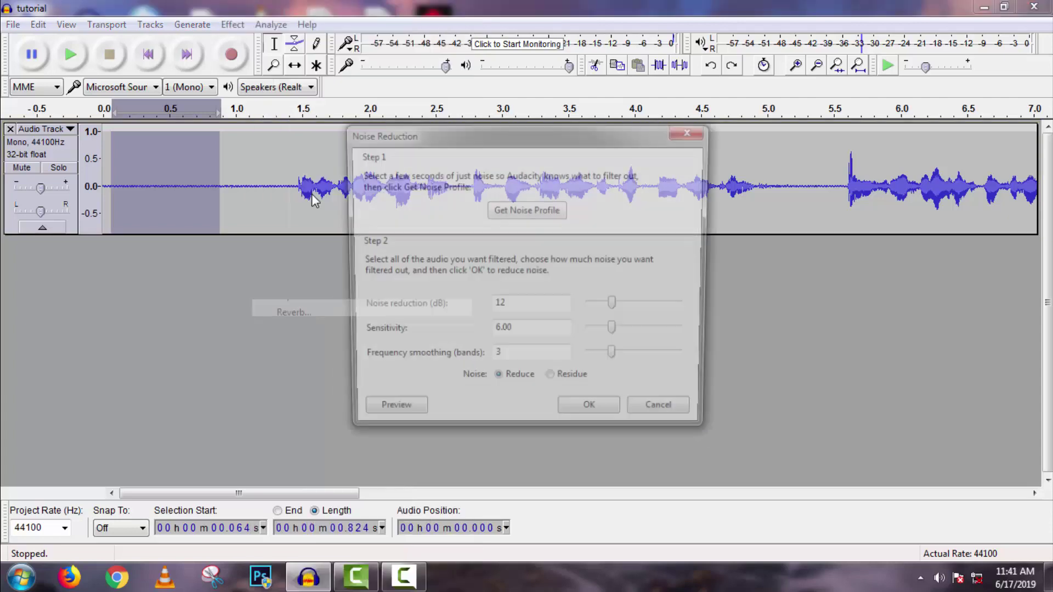
click(526, 210)
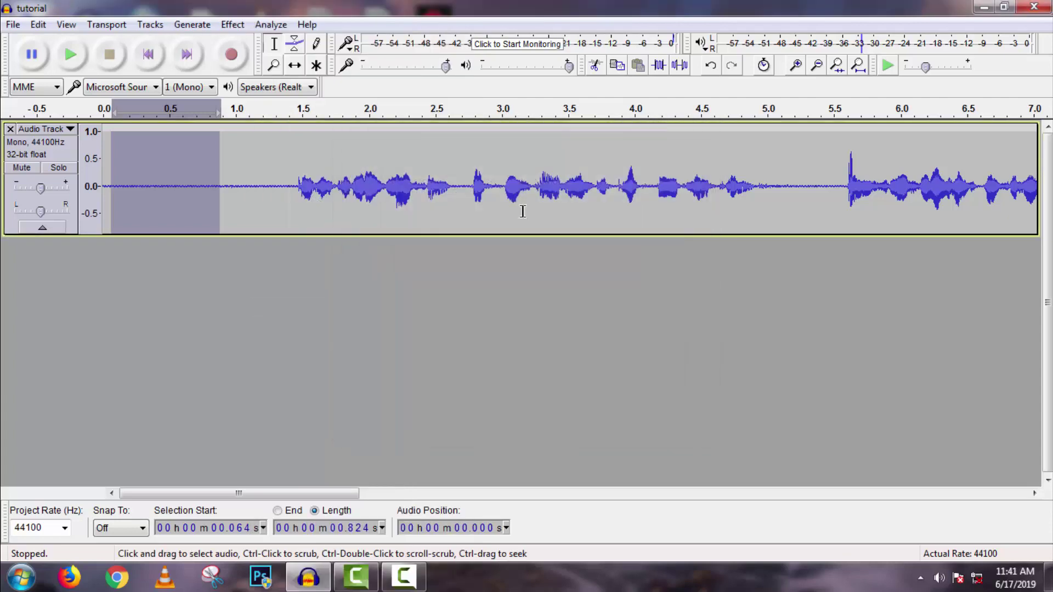
- Apply 12 dB noise reduction (sensitivity 6.00, 3 bands) to the whole track and check the opening
double_click(276, 182)
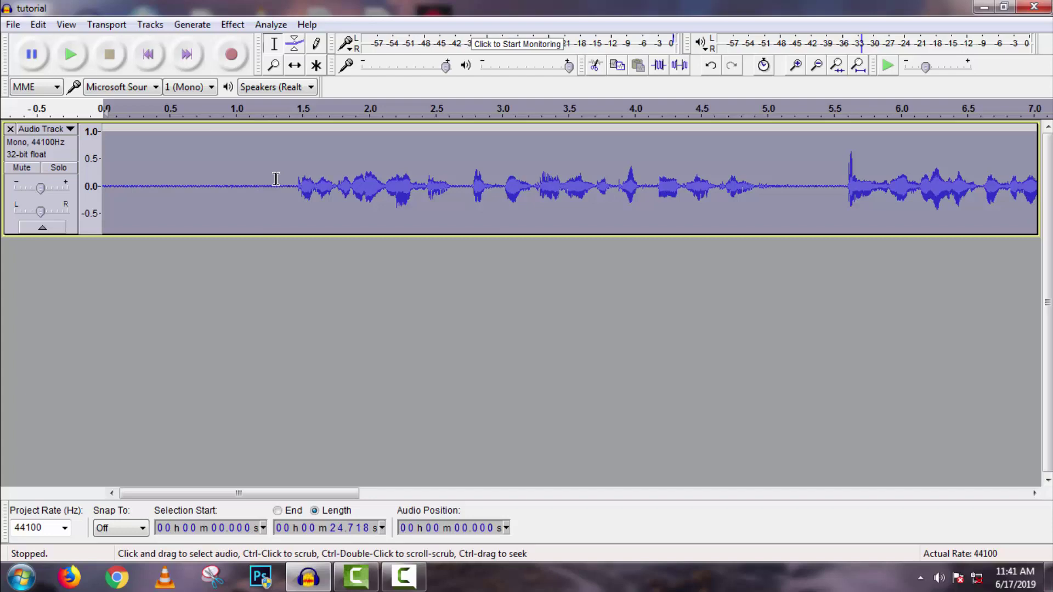
click(232, 25)
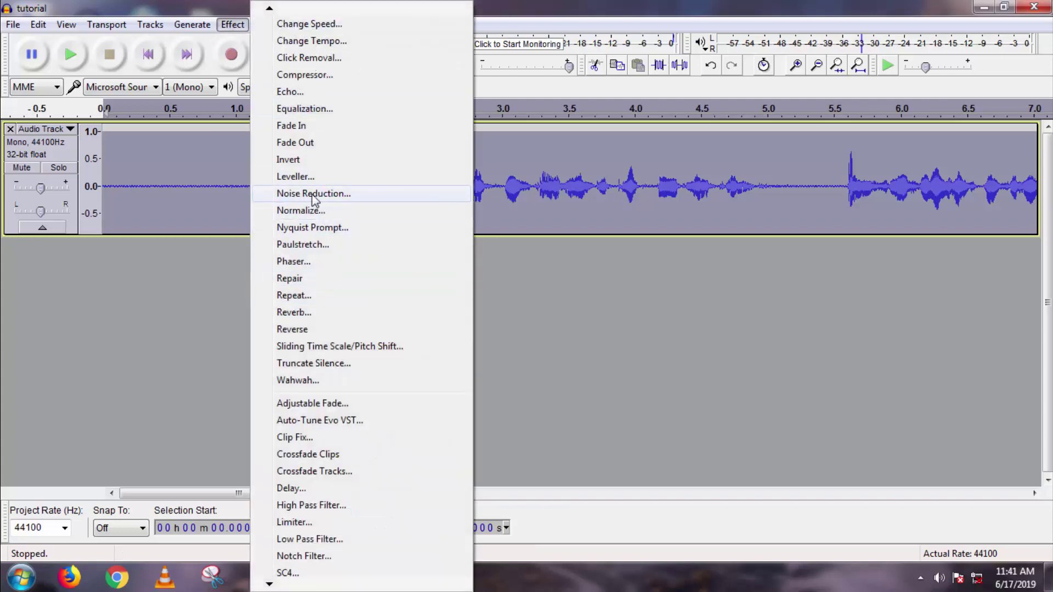
click(331, 196)
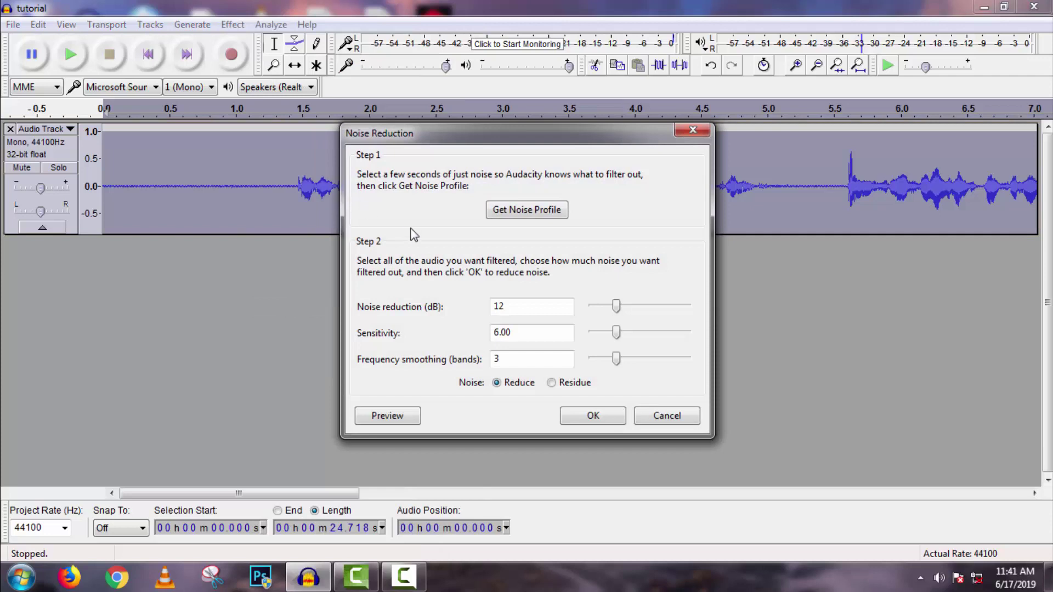
click(594, 416)
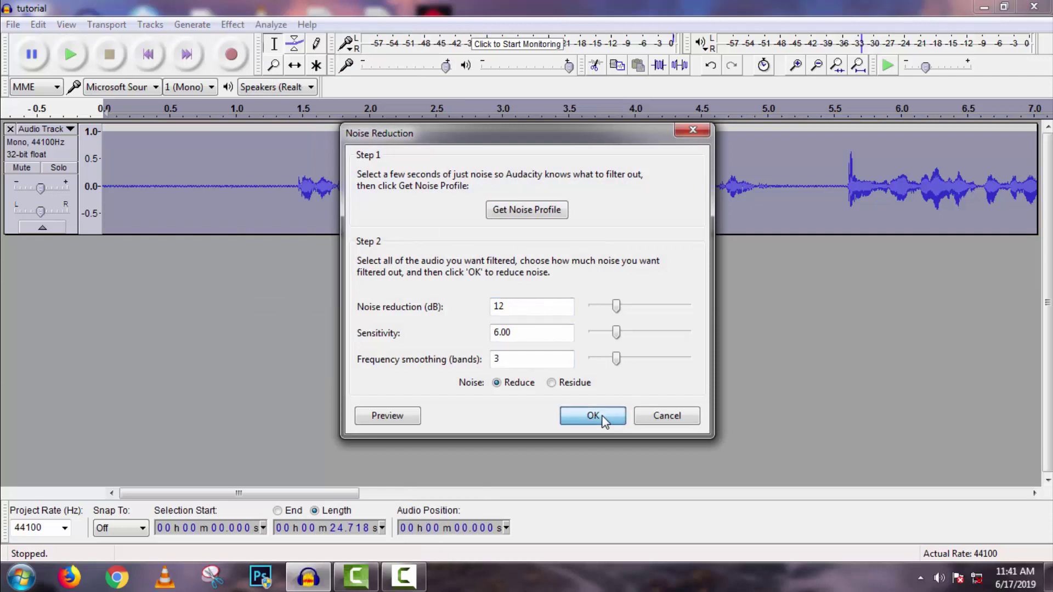
drag(268, 213, 244, 209)
click(227, 204)
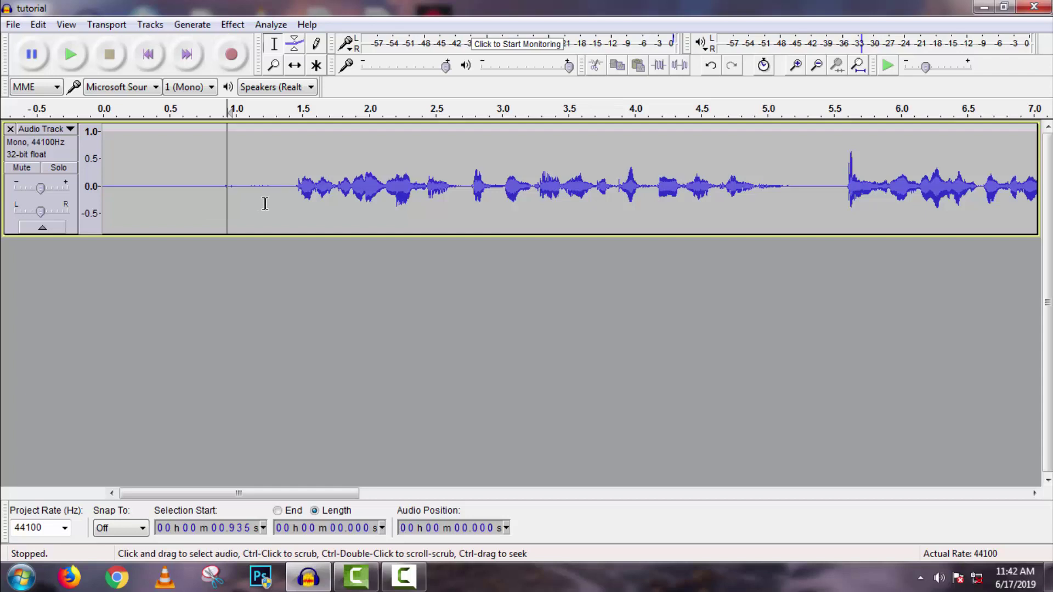
- Compress the whole track at -12 dB threshold and 2:1 ratio, then zoom out to the full recording
key(ctrl+a)
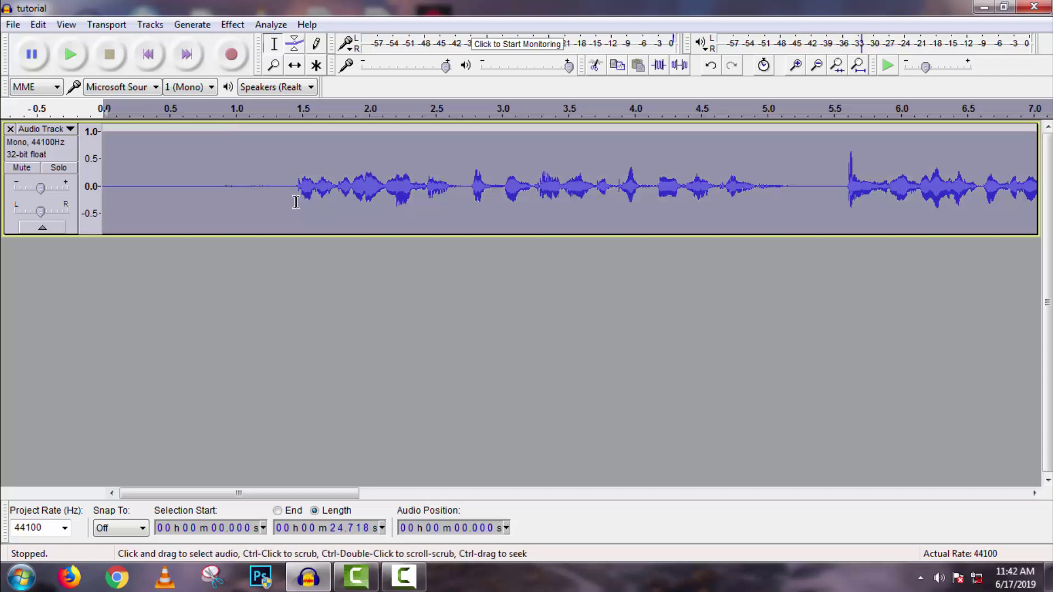
click(226, 28)
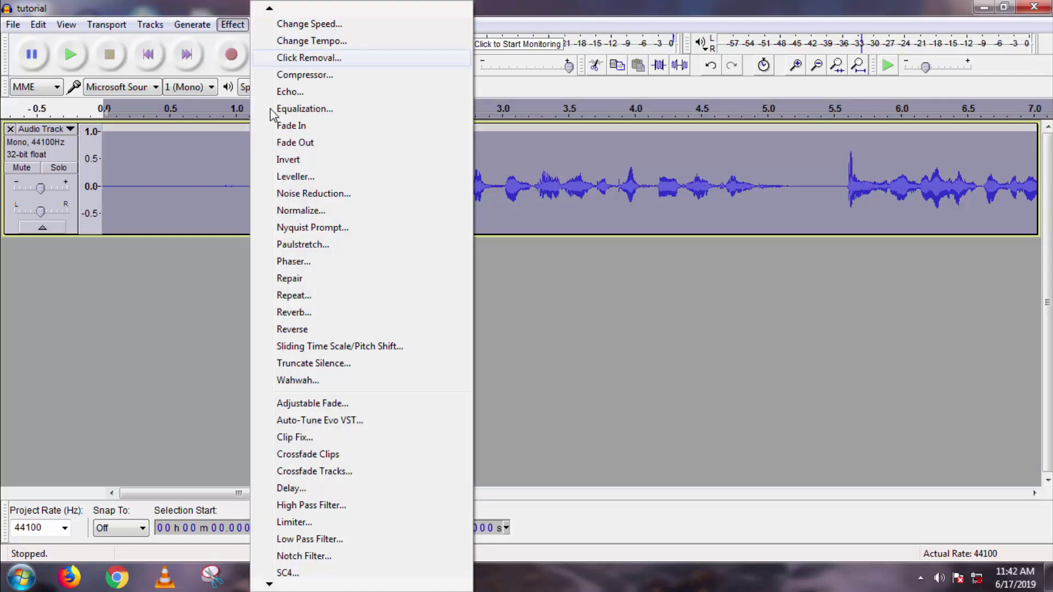
click(324, 77)
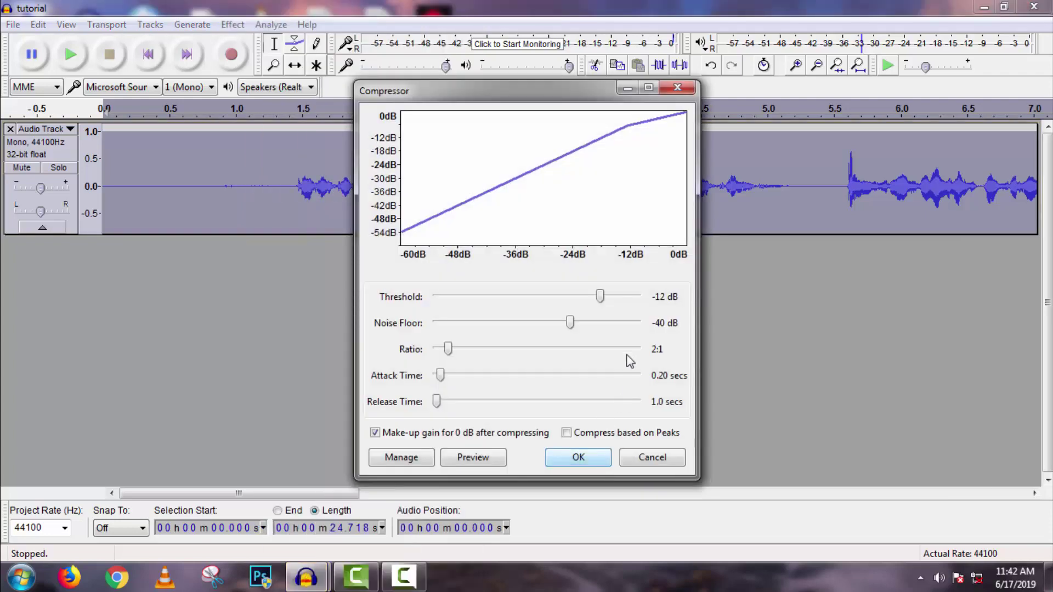
click(580, 458)
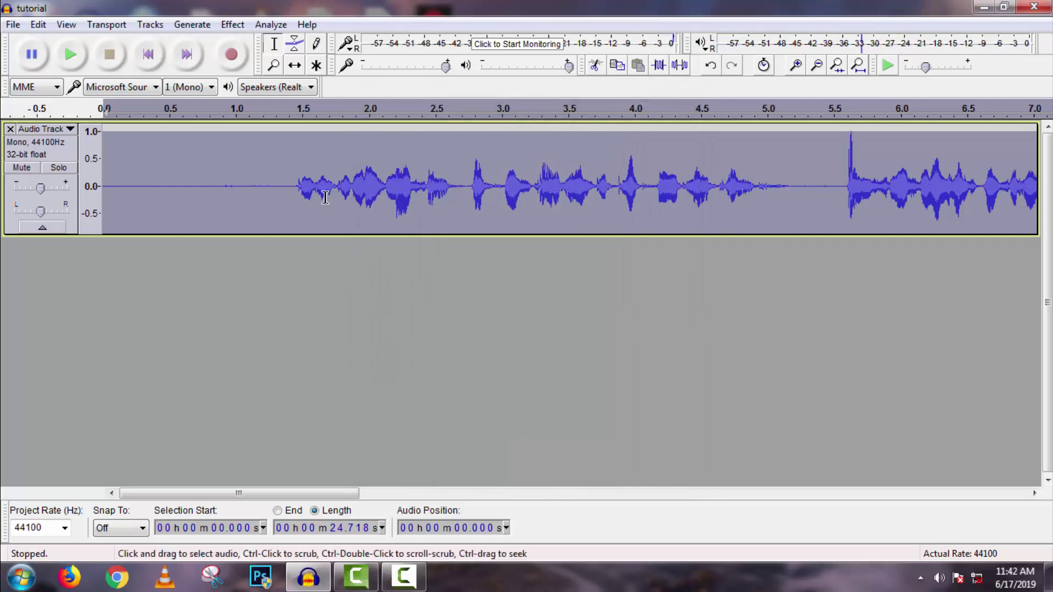
click(820, 66)
click(821, 66)
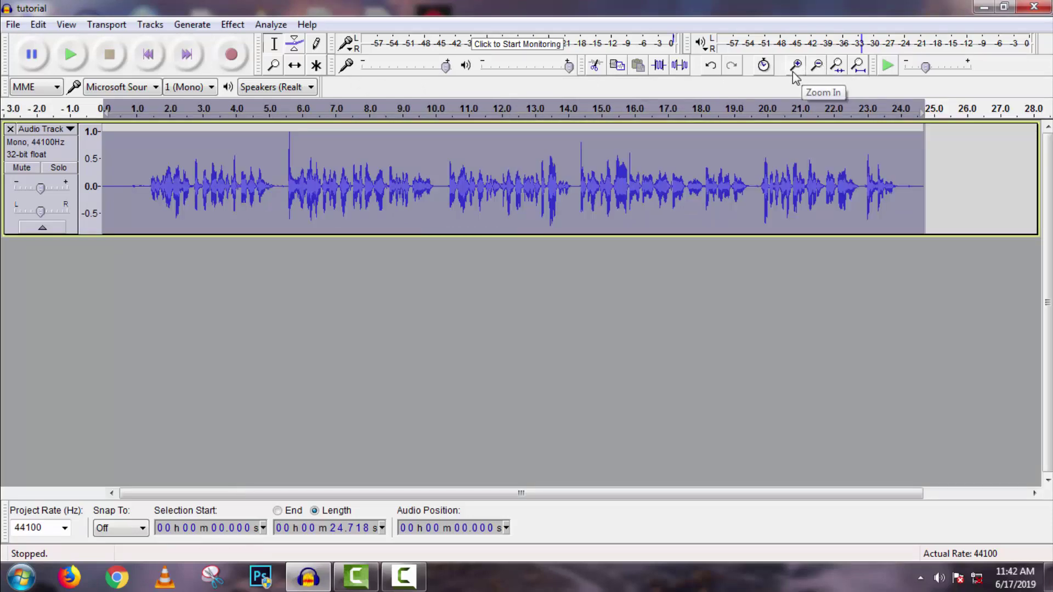
- Apply the Treble Boost equalization curve to the whole track and play from 1.4 seconds
click(233, 25)
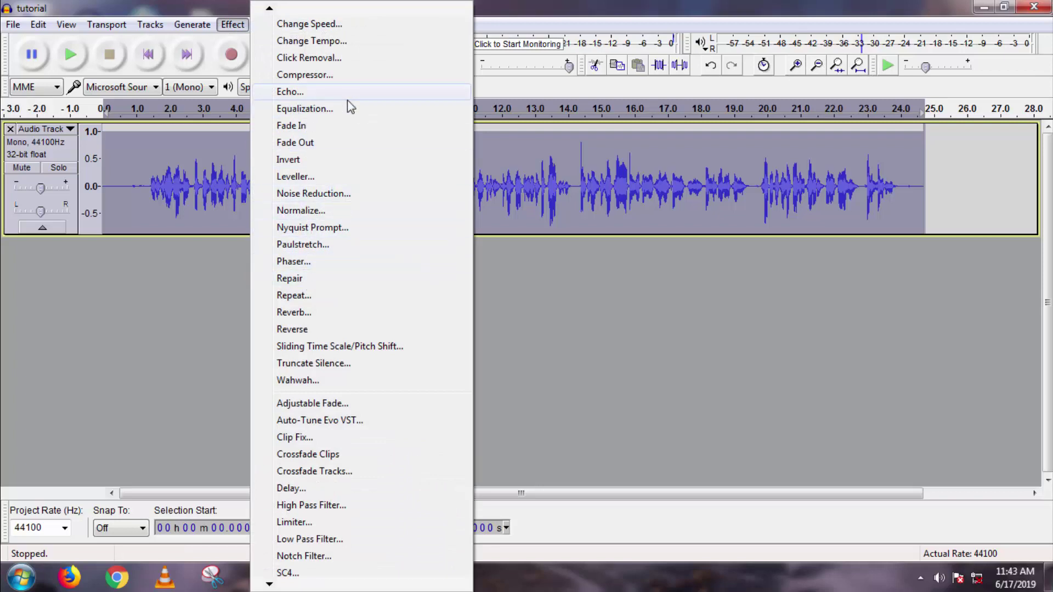
click(334, 108)
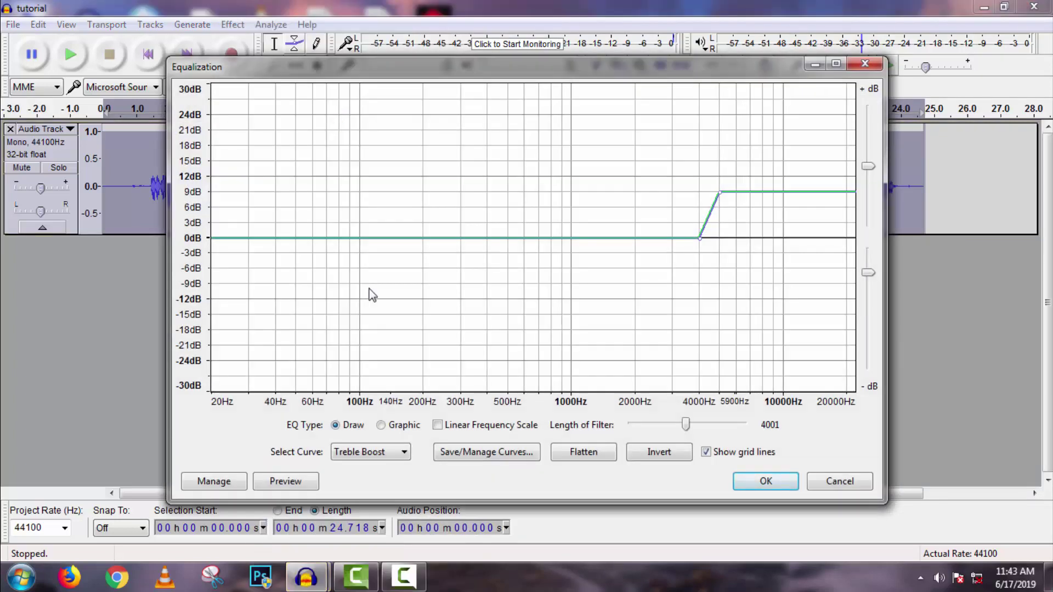
click(369, 452)
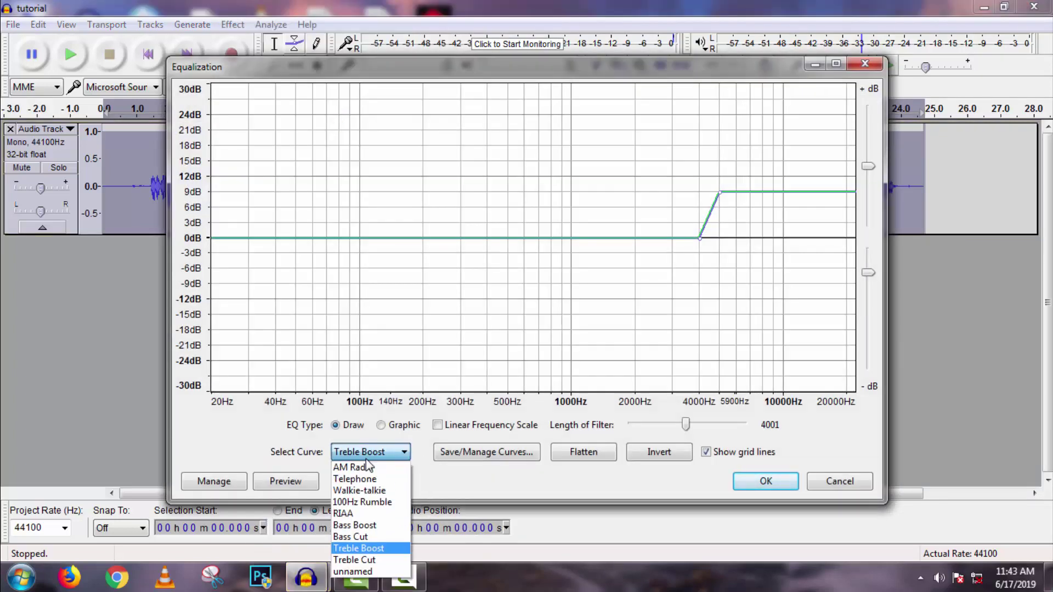
click(375, 549)
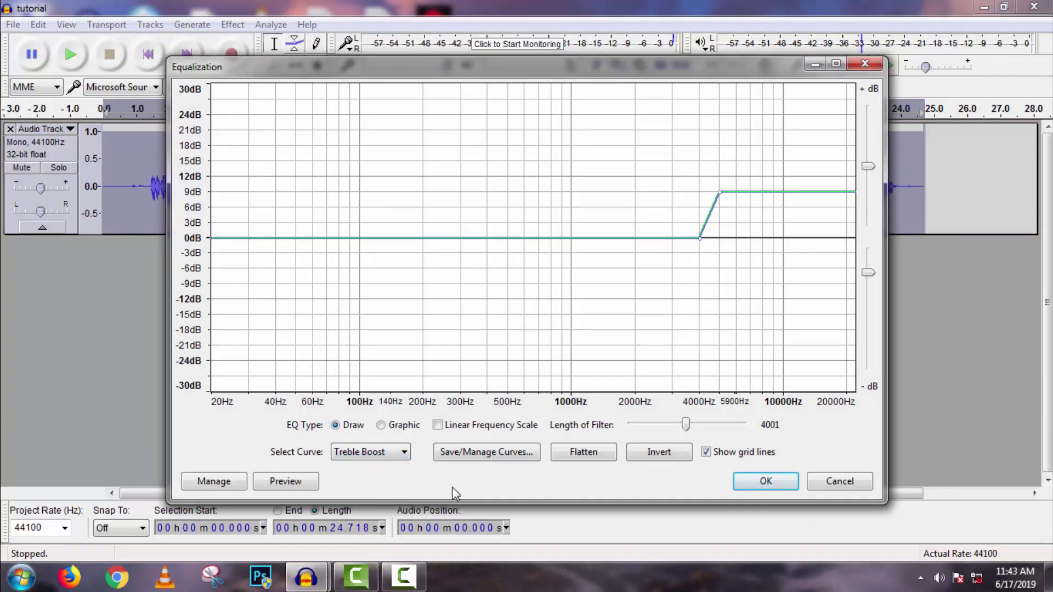
click(767, 483)
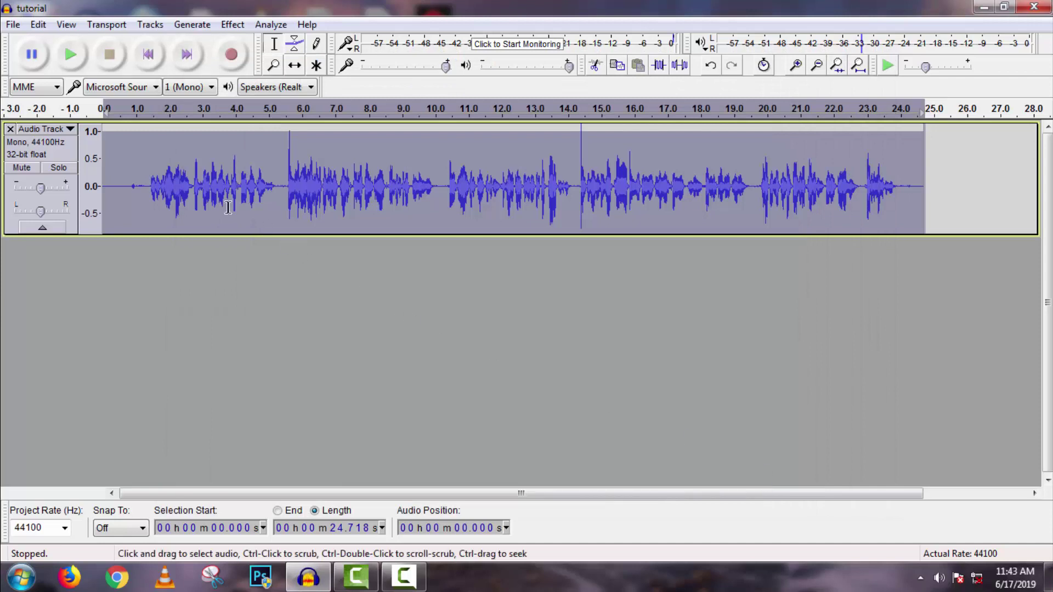
click(150, 167)
key(space)
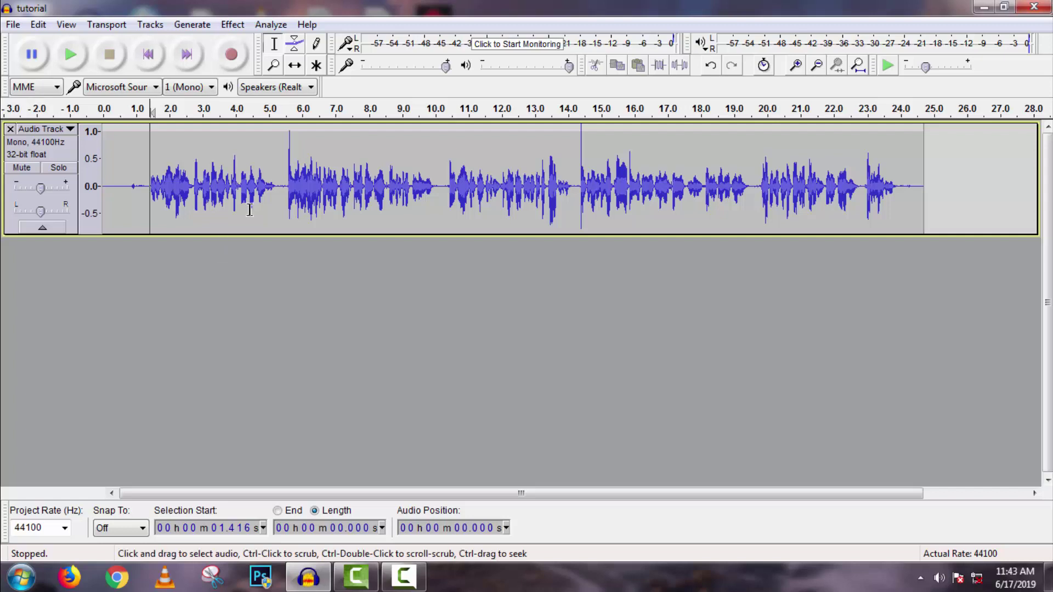
- Inspect short stretches at 5.3 s and 14.2 s, then select the entire track
drag(279, 146, 295, 148)
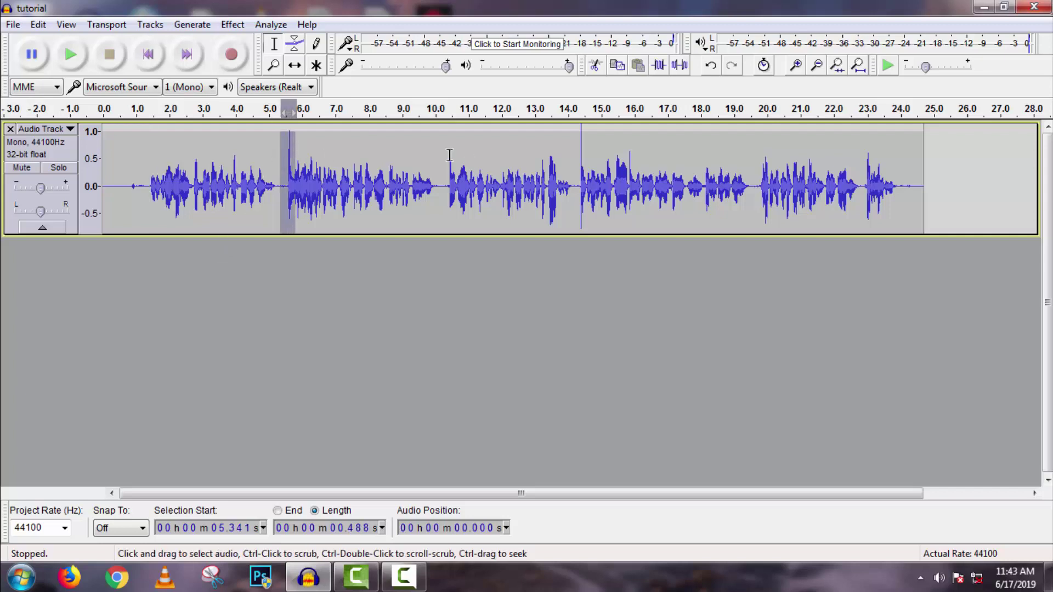
drag(575, 147, 588, 141)
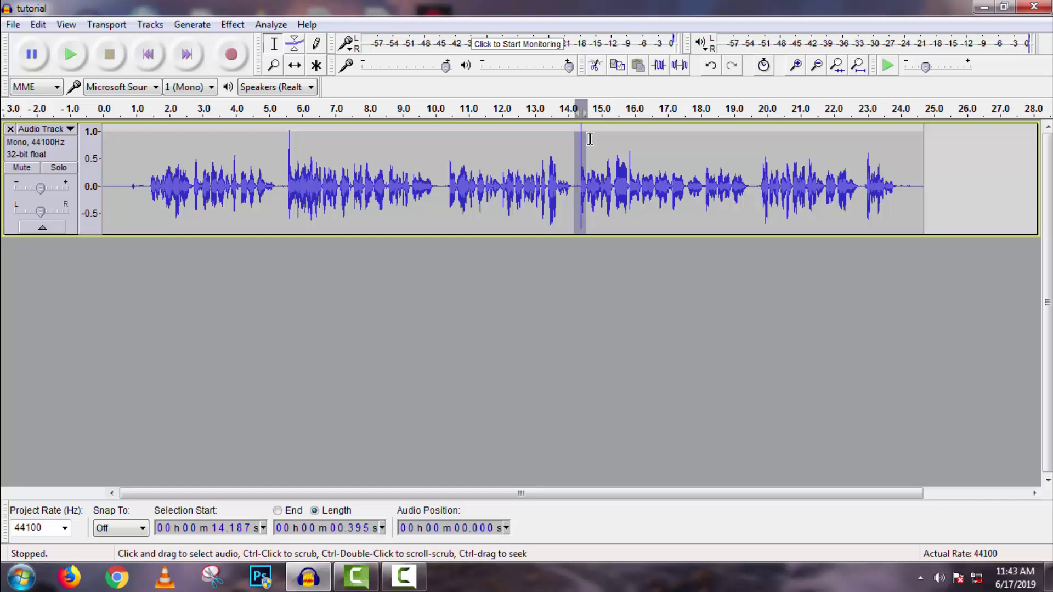
click(329, 153)
key(ctrl+a)
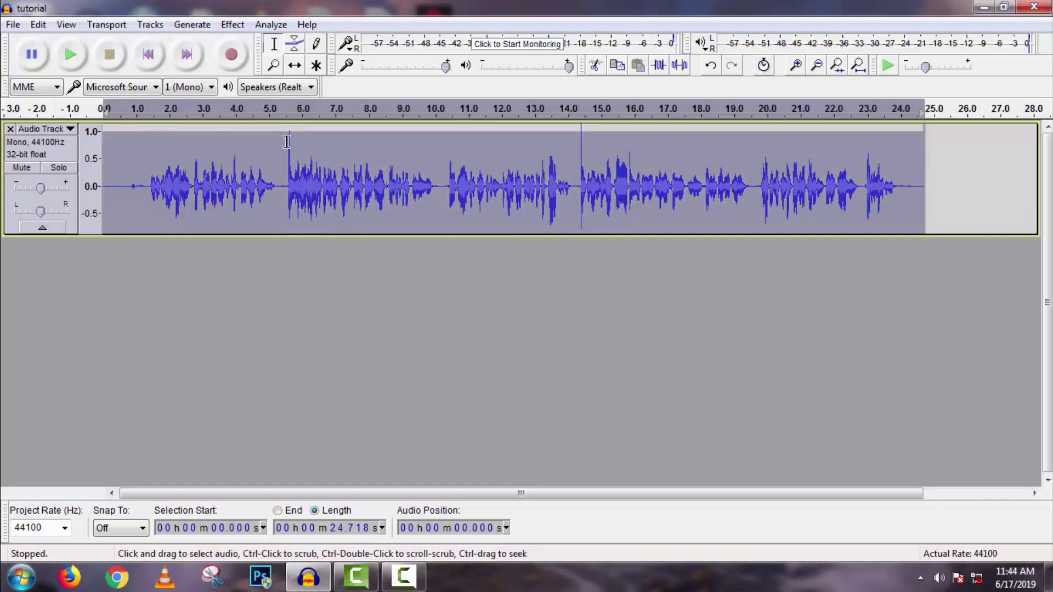
- Apply a Hard Limit limiter at -3.00 dB to the whole track and play from 1.4 seconds
click(232, 27)
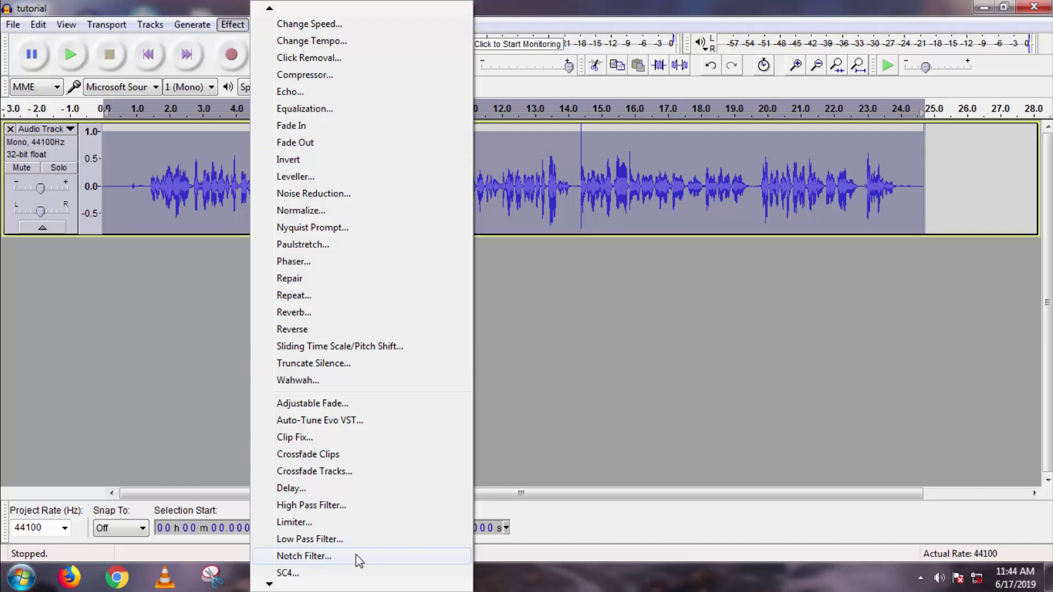
click(293, 523)
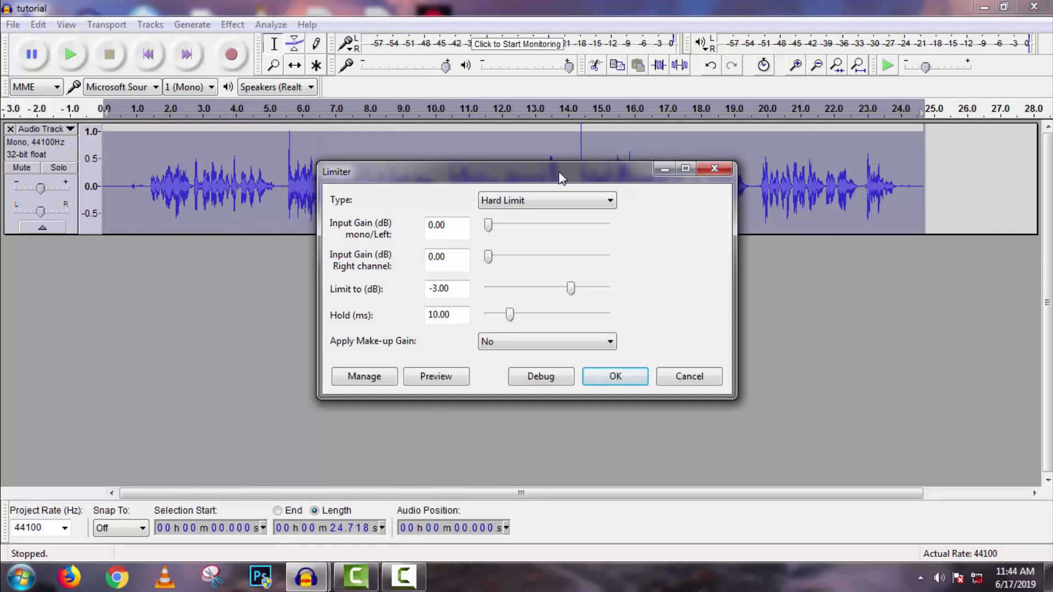
drag(560, 176, 566, 239)
click(537, 265)
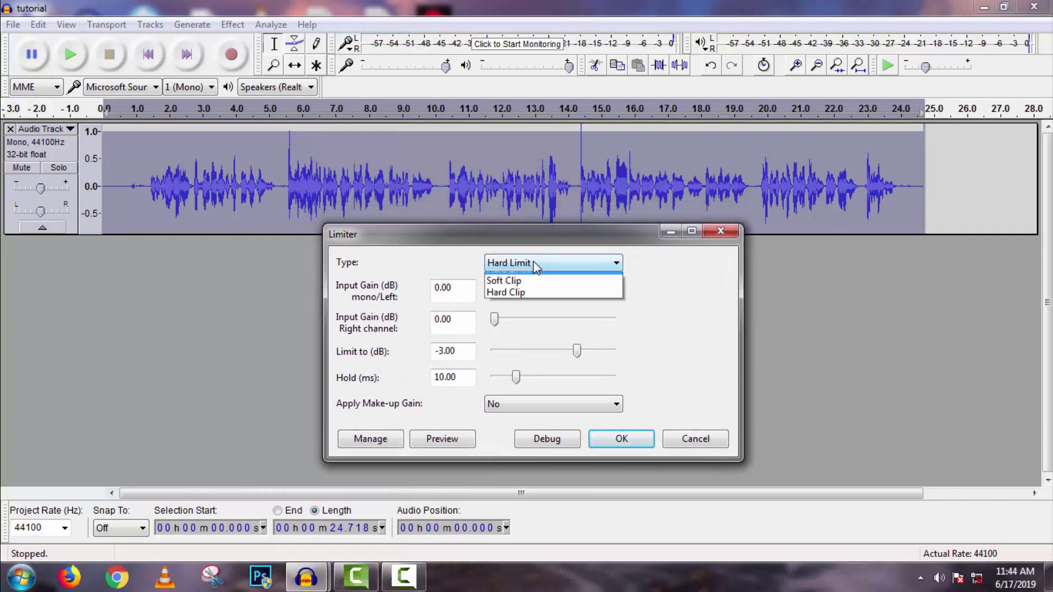
click(525, 292)
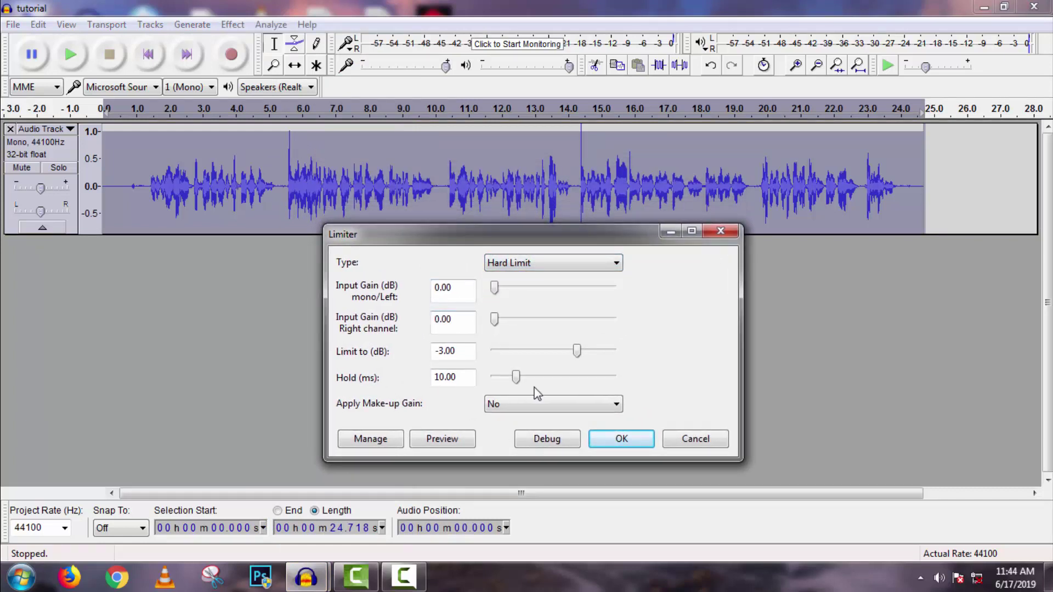
click(625, 440)
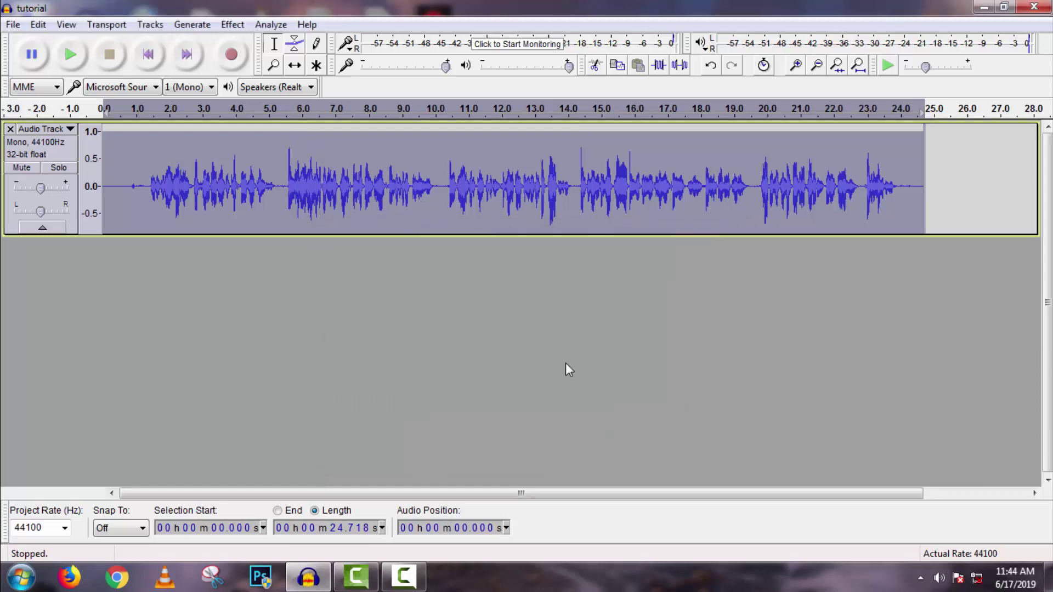
click(149, 109)
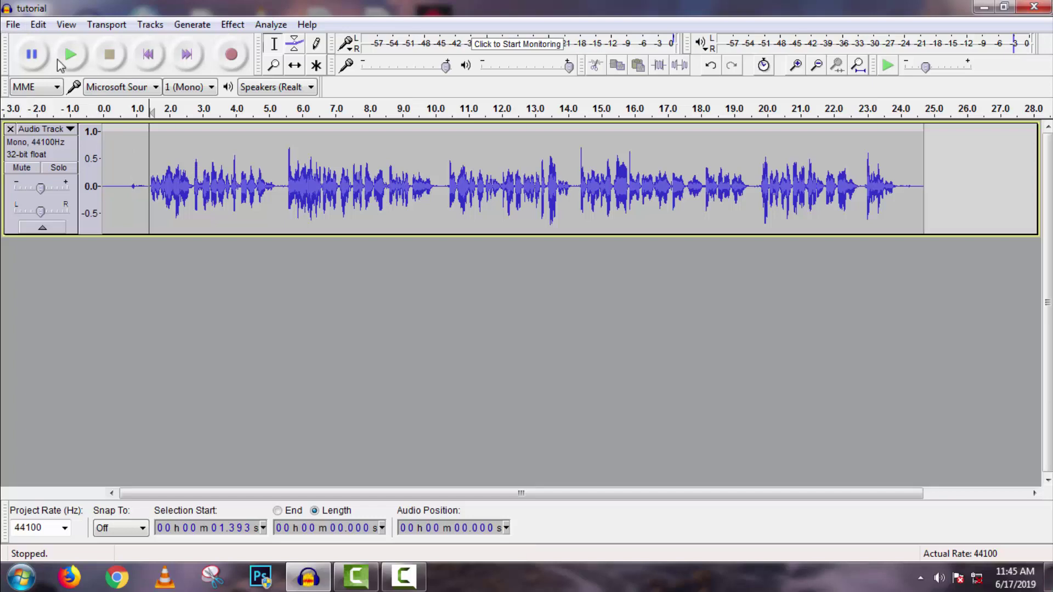
- Export the track to the Desktop as the 320 kbps MP3 'ddddsdsada', accepting the default metadata
click(12, 25)
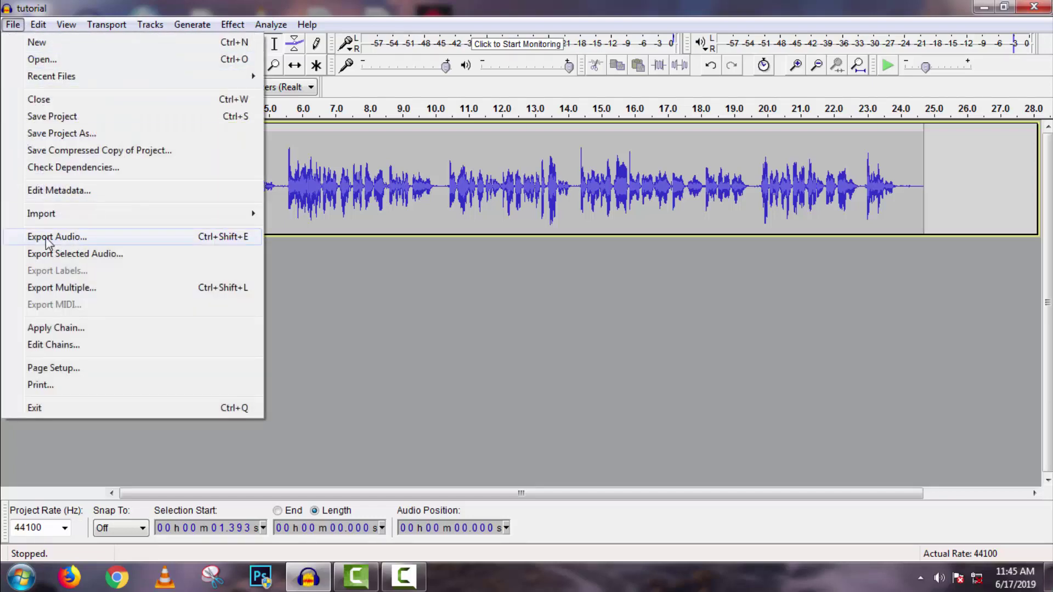
click(71, 237)
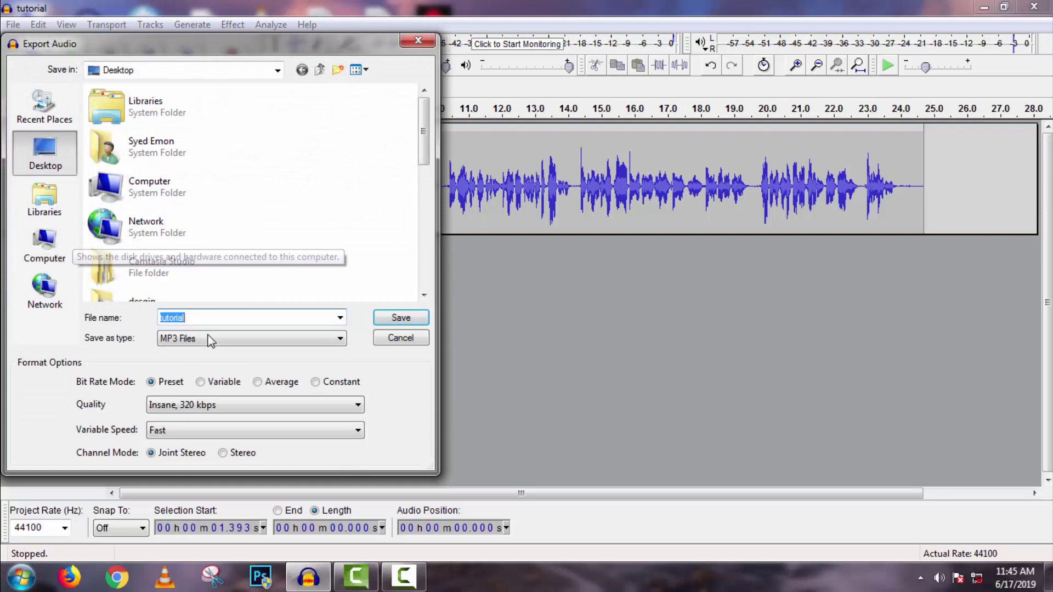
click(211, 339)
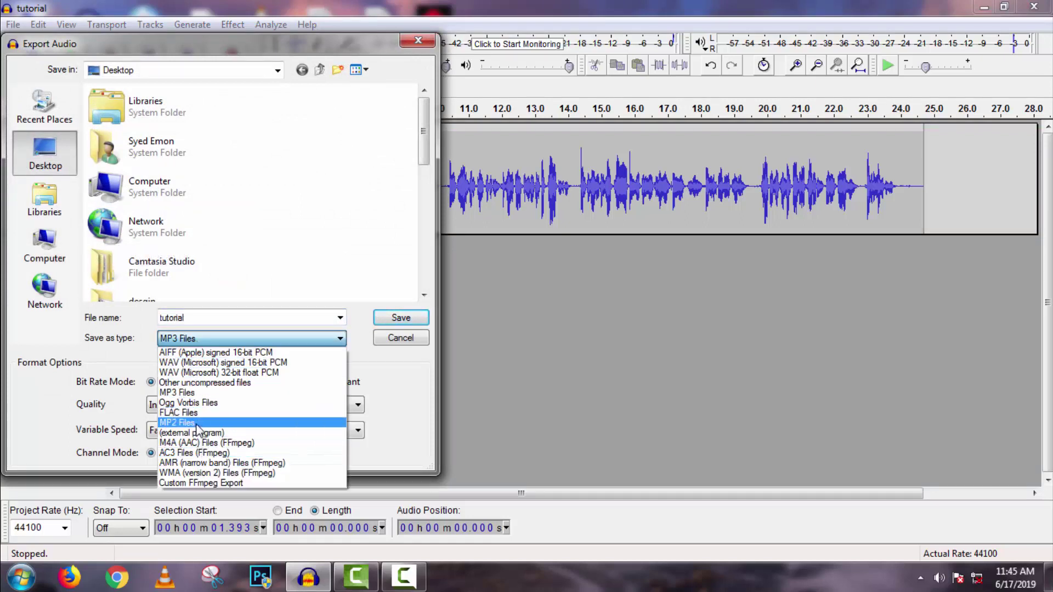
click(194, 394)
key(shift+Tab)
text(ddddsdsada)
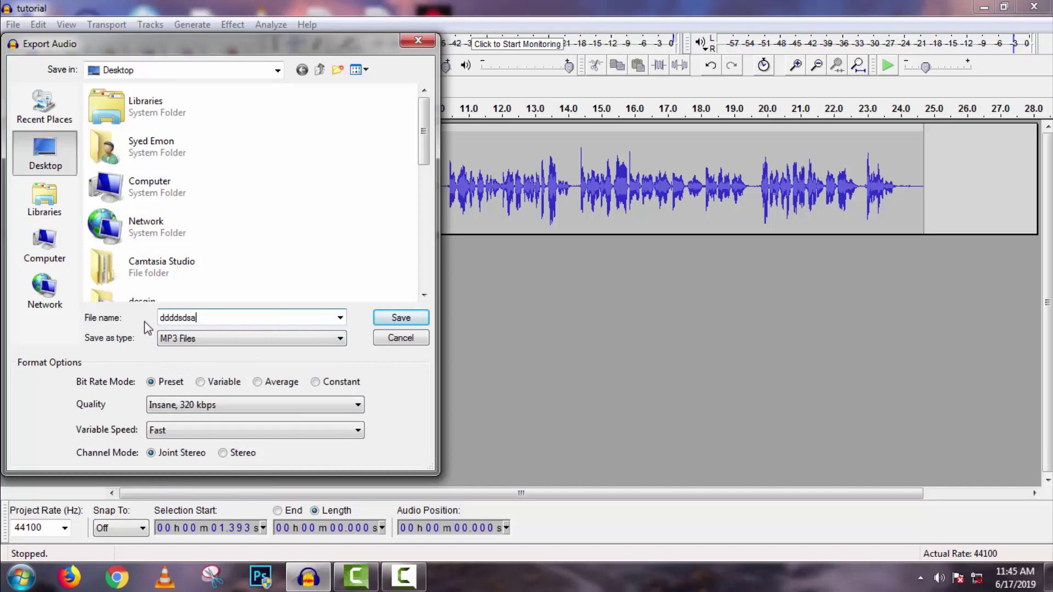
click(399, 319)
click(622, 441)
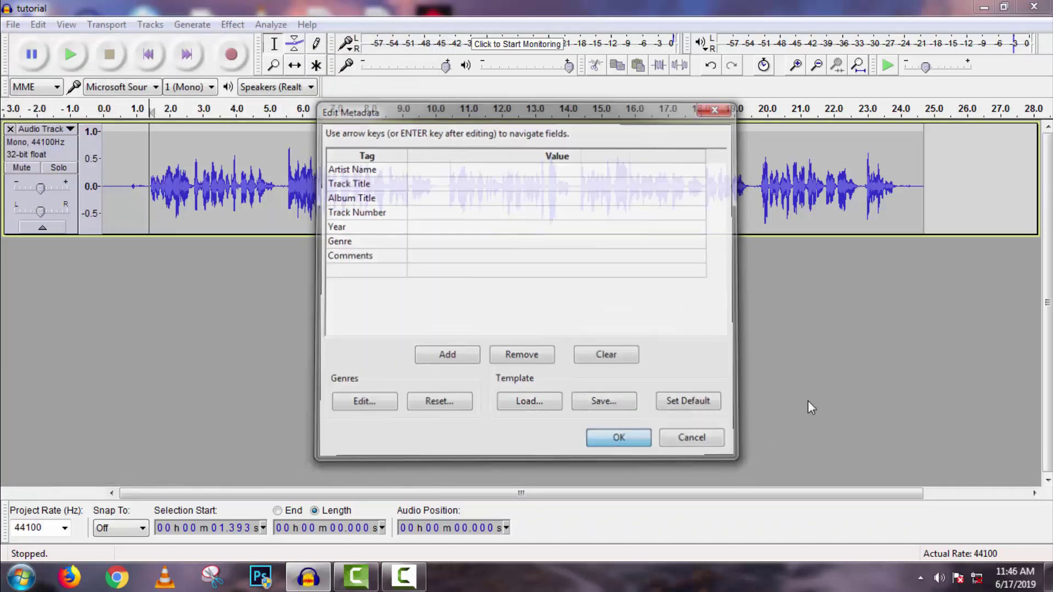
- Play the exported ddddsdsada.mp3 from the desktop in VLC, then close VLC
click(988, 4)
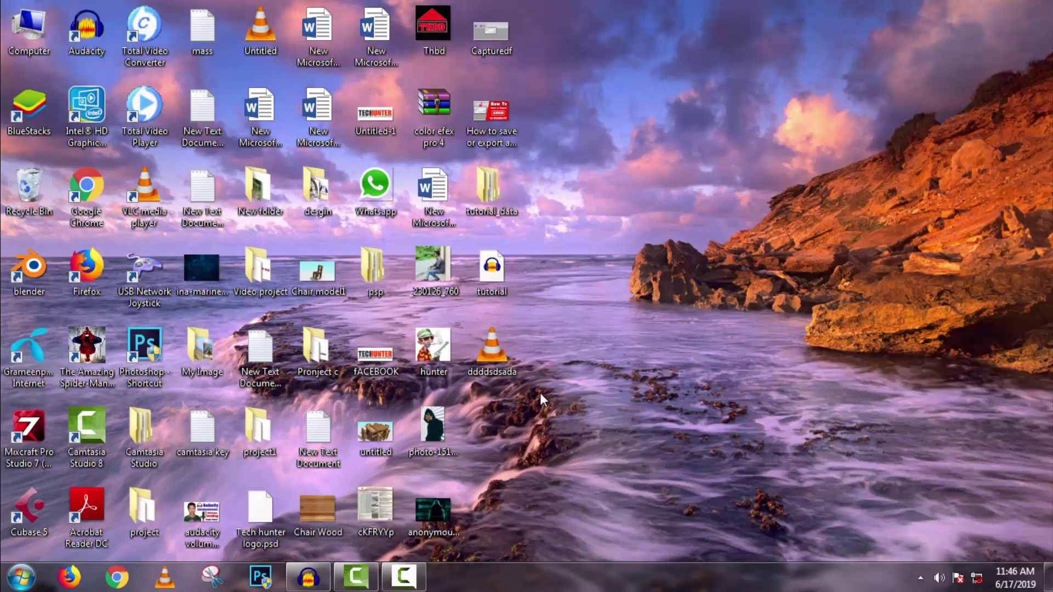
double_click(503, 356)
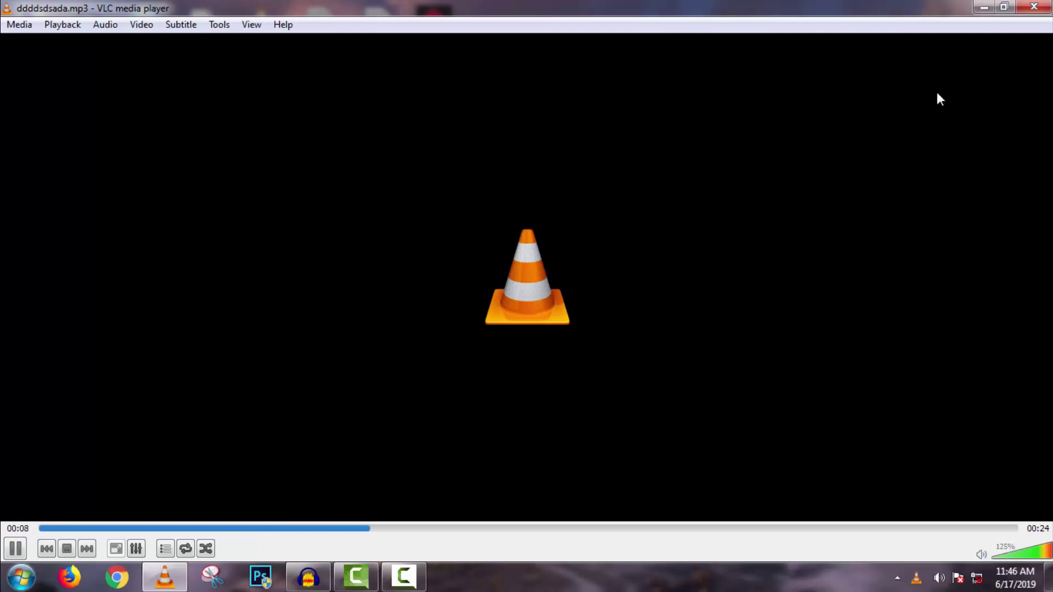
click(1041, 7)
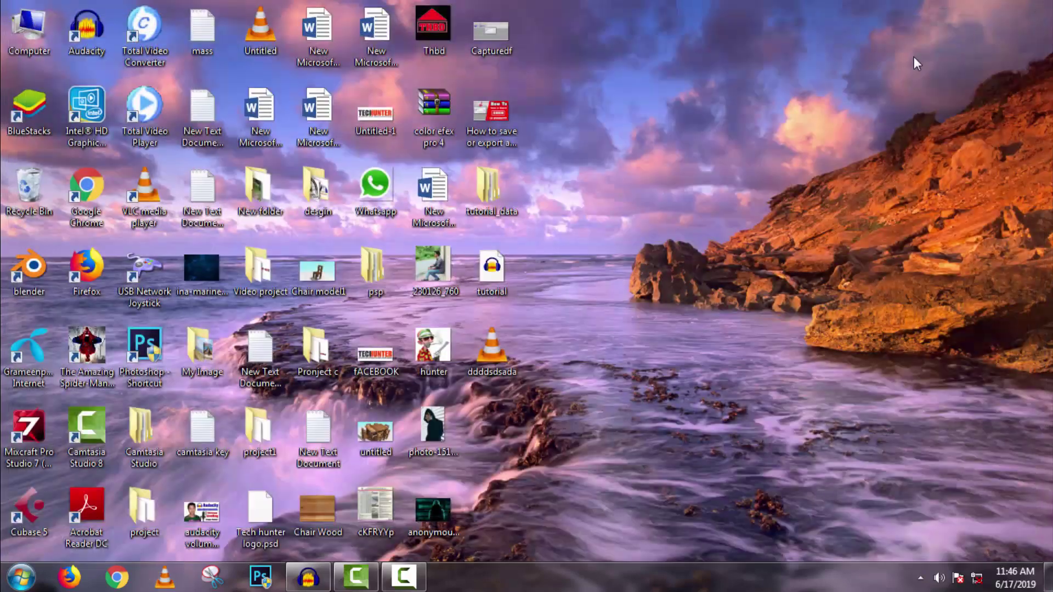